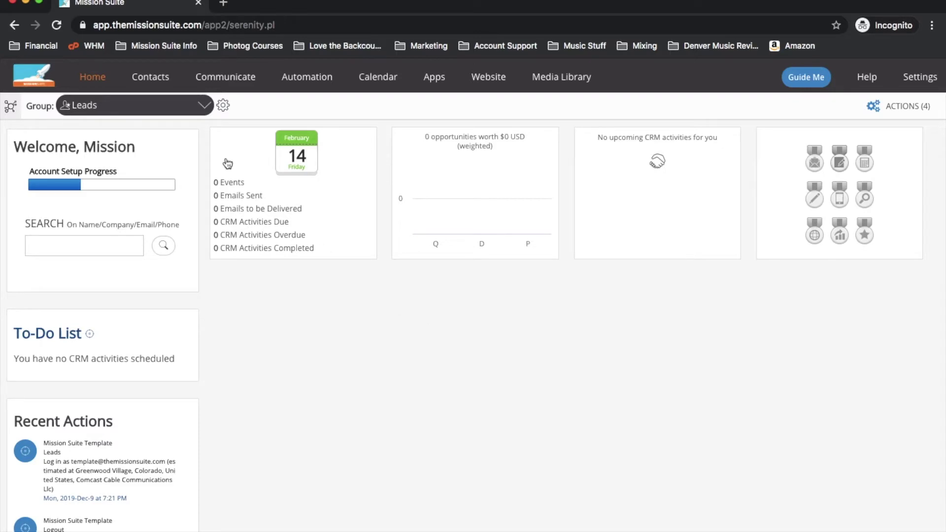
- Switch the active group to Networking Follow Up and show its Contacts list
{"action": "left_click", "coordinate": [196, 114]}
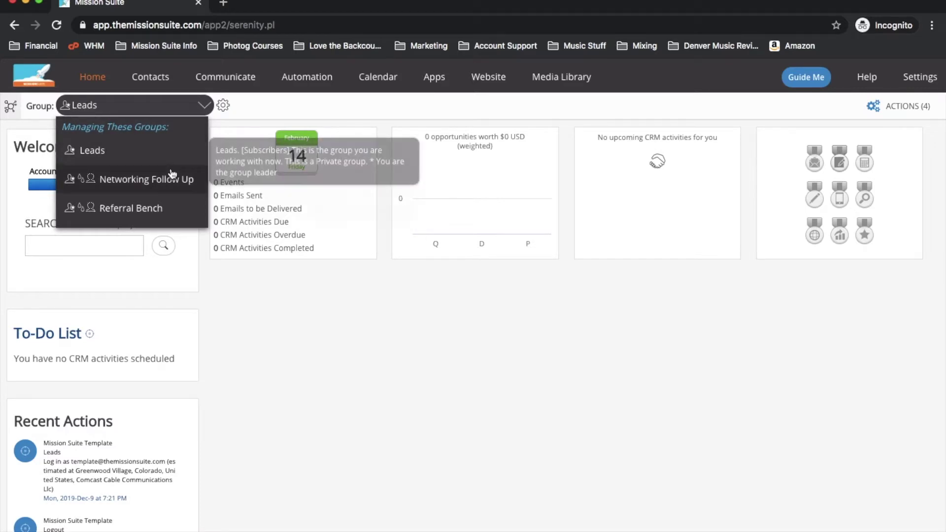
{"action": "left_click", "coordinate": [171, 178]}
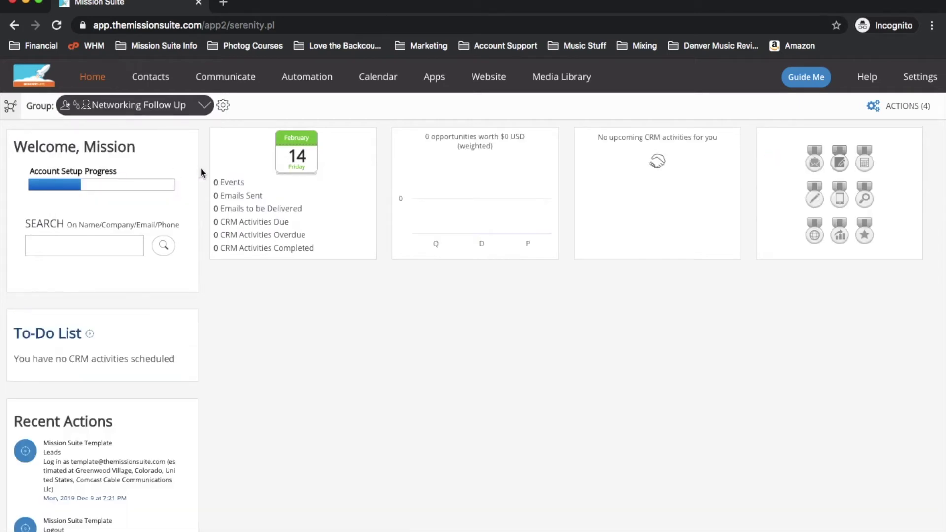
{"action": "left_click", "coordinate": [162, 79]}
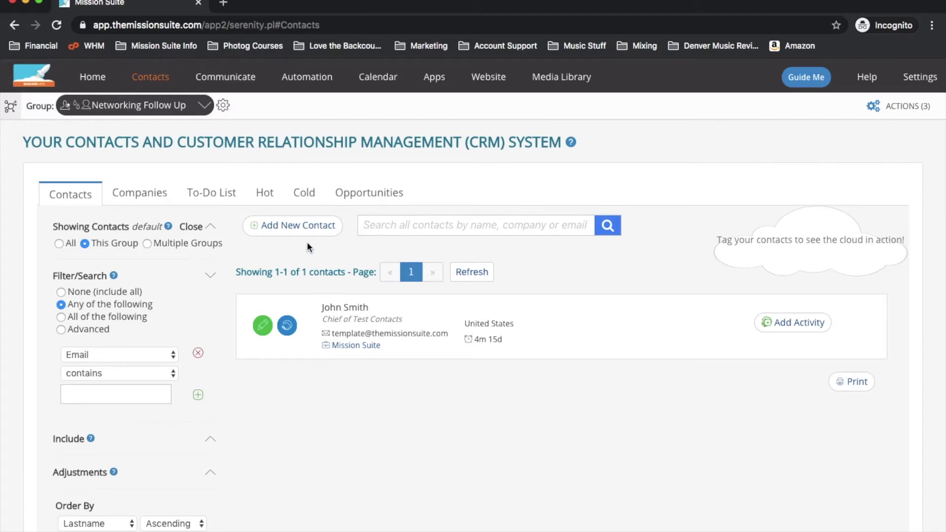
- Add a new contact with the person's first and last name, company ABC Corp, e-mail address and Where We Met Firestorm
{"action": "left_click", "coordinate": [298, 226]}
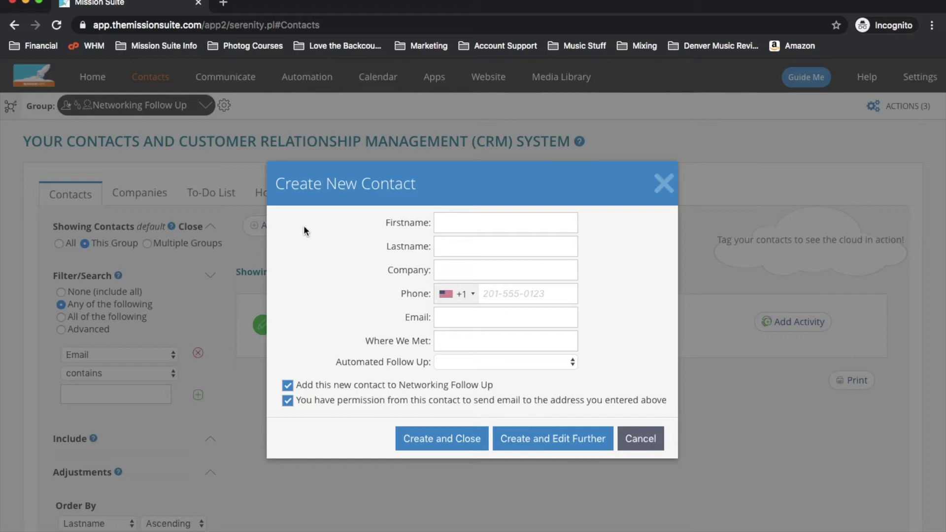
{"action": "key", "text": "Tab"}
{"action": "key", "text": "Tab"}
{"action": "type", "text": "ABC Corp"}
{"action": "key", "text": "Tab"}
{"action": "key", "text": "Tab"}
{"action": "key", "text": "Tab"}
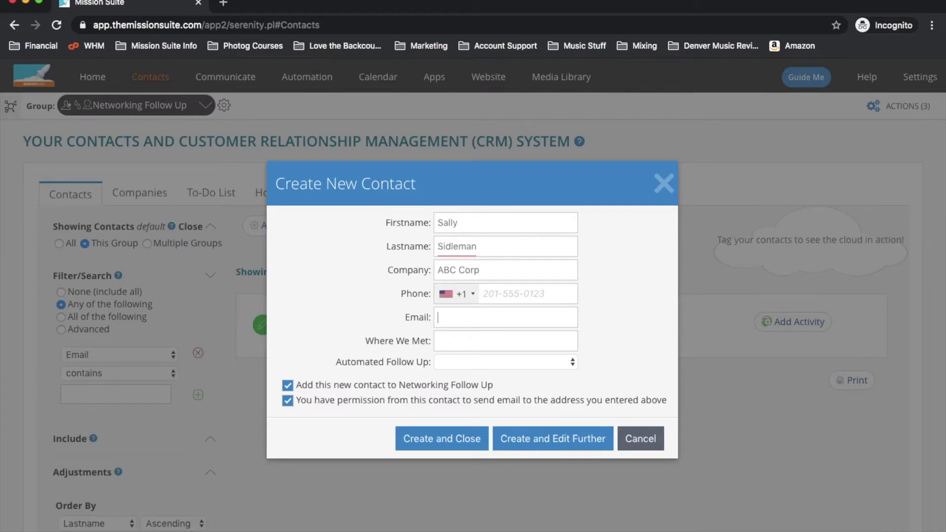
{"action": "key", "text": "Tab"}
{"action": "type", "text": "Firestorm"}
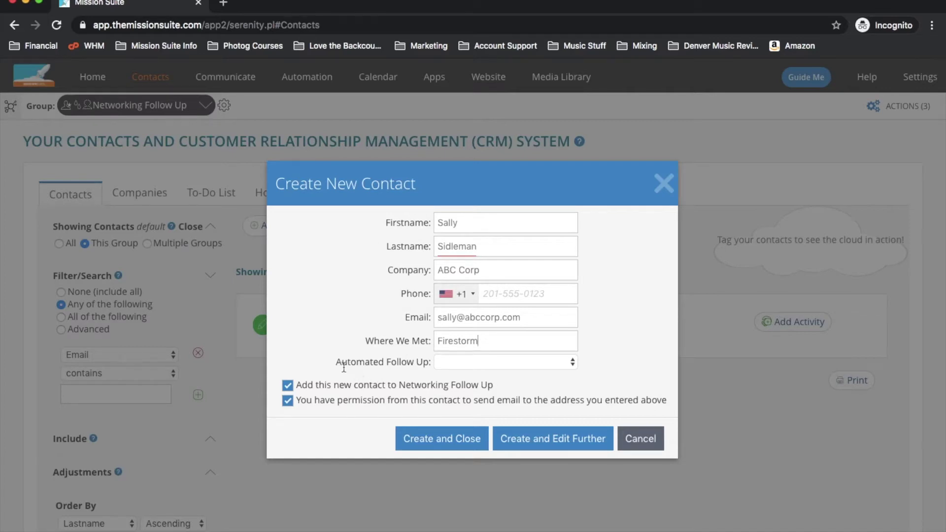
- Choose 'Talked About Getting Together Again' as the contact's Automated Follow Up
{"action": "left_click", "coordinate": [461, 364]}
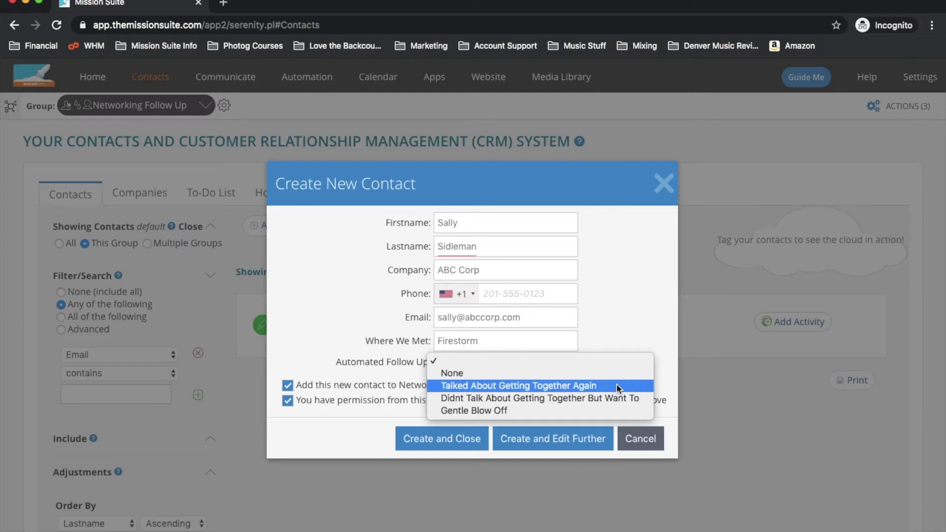
{"action": "left_click", "coordinate": [616, 385]}
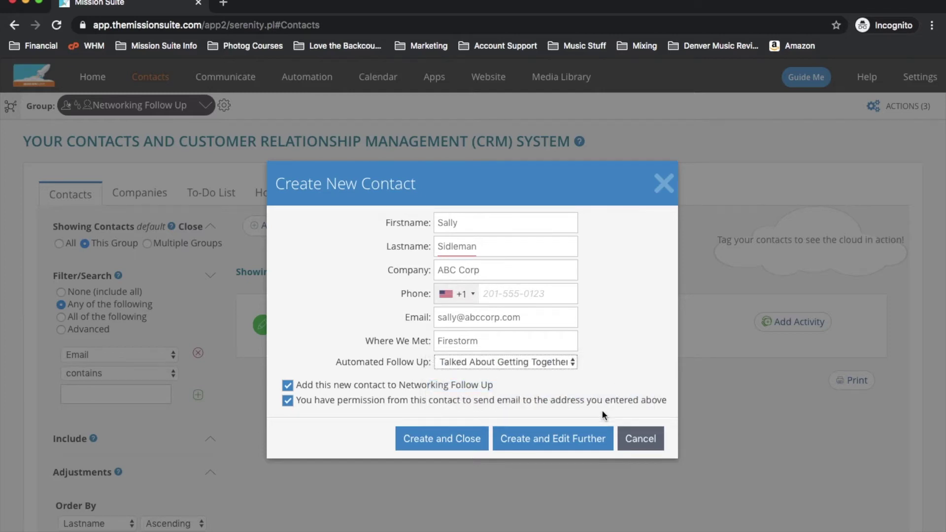
- Create and close the new ABC Corp contact in Networking Follow Up
{"action": "left_click", "coordinate": [480, 447]}
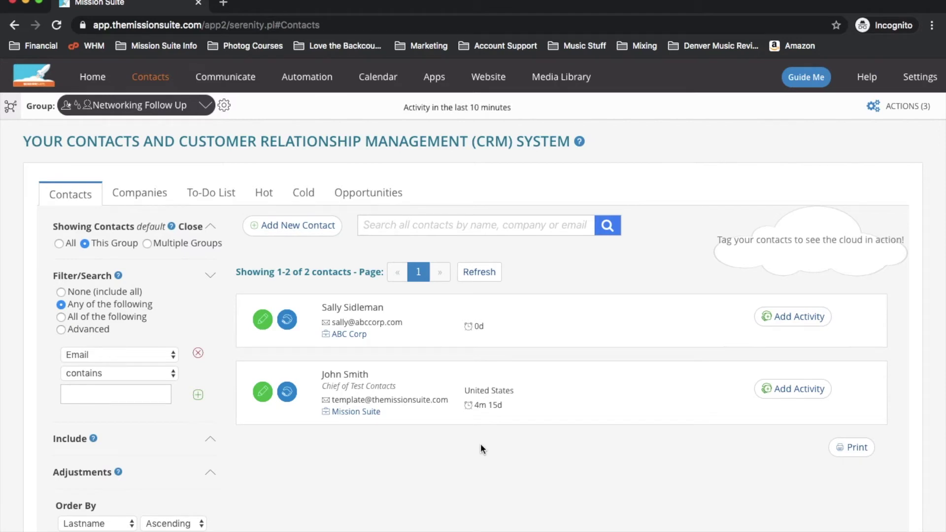
- Make Referral Bench the active group and open a blank Create New Contact form
{"action": "left_click", "coordinate": [152, 110]}
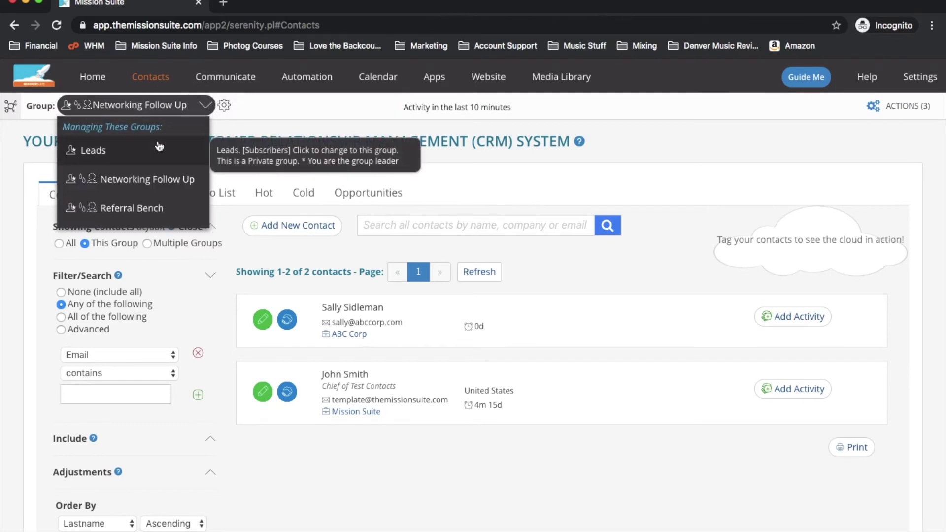
{"action": "left_click", "coordinate": [162, 208]}
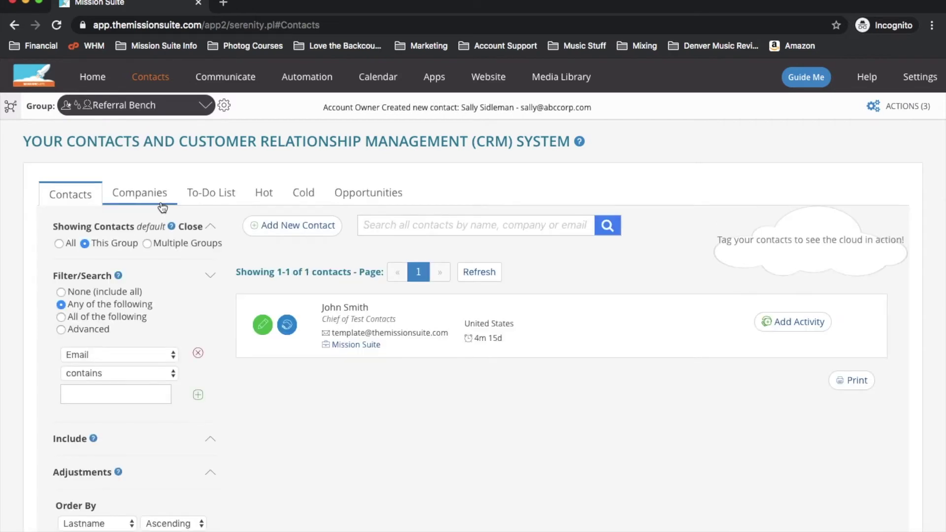
{"action": "left_click", "coordinate": [310, 229]}
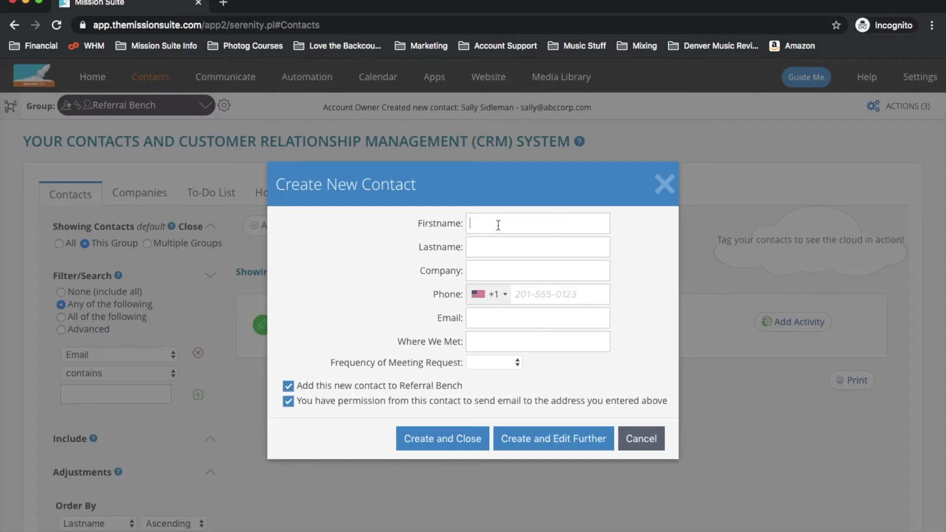
- Enter the contact's first name, last name, e-mail address and Where We Met Firestorm
{"action": "triple_click", "coordinate": [340, 363]}
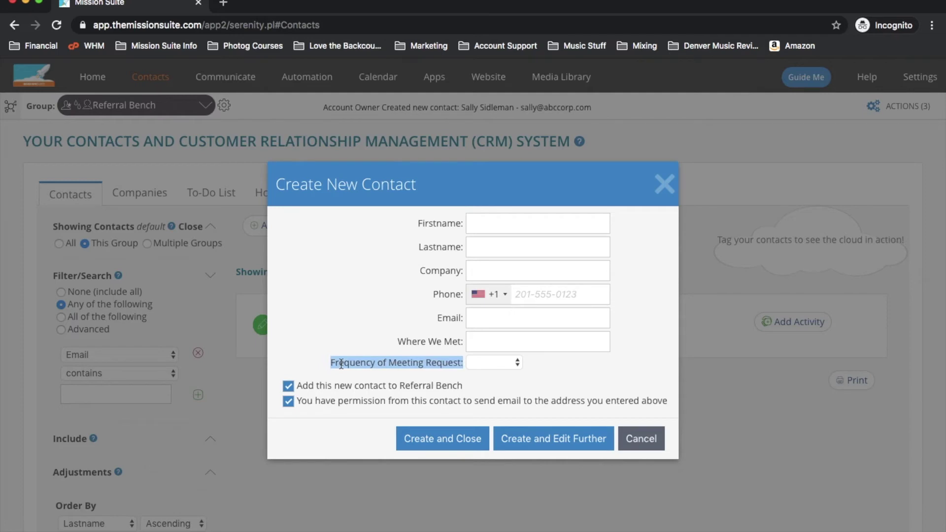
{"action": "left_click", "coordinate": [493, 229]}
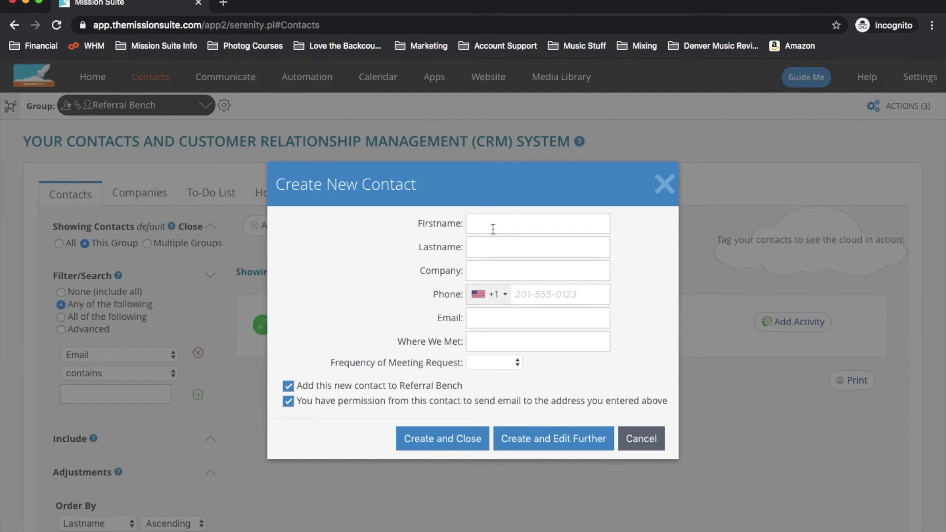
{"action": "key", "text": "Tab"}
{"action": "key", "text": "Tab"}
{"action": "key", "text": "Tab"}
{"action": "key", "text": "Tab"}
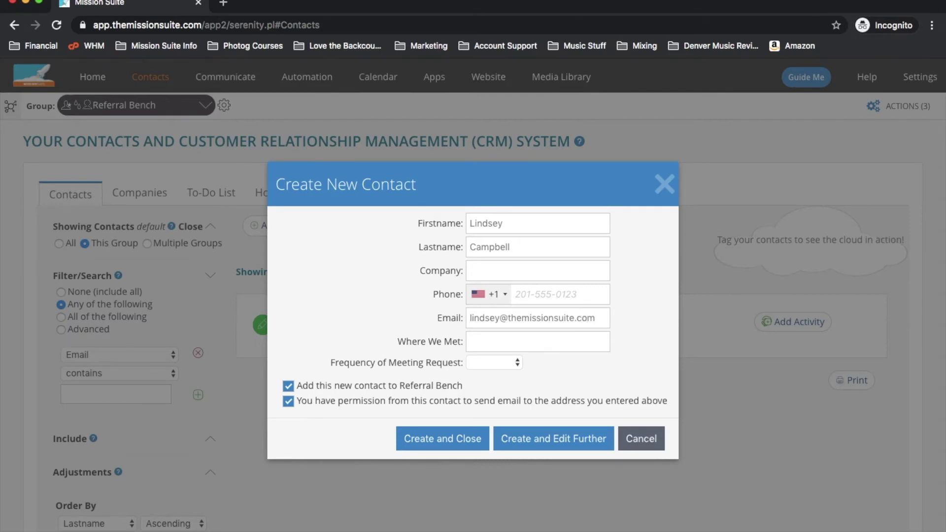
{"action": "type", "text": "Firestorm"}
- Set Frequency of Meeting Request to 6 Weeks and save the contact to Referral Bench
{"action": "left_click", "coordinate": [494, 362]}
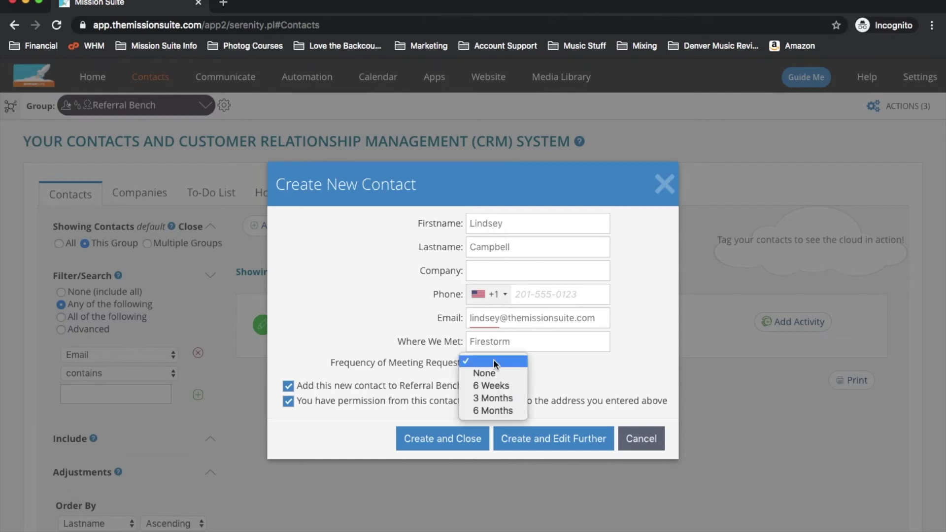
{"action": "left_click", "coordinate": [512, 384]}
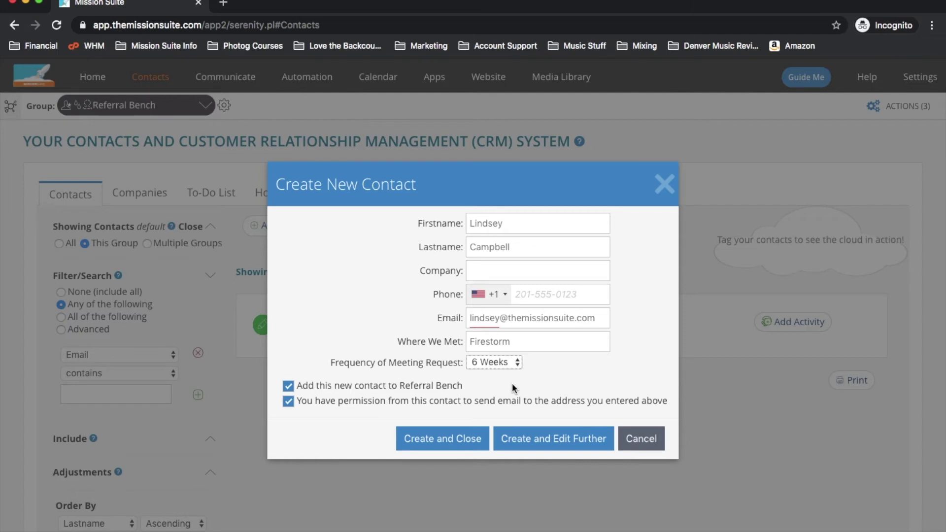
{"action": "left_click", "coordinate": [475, 434]}
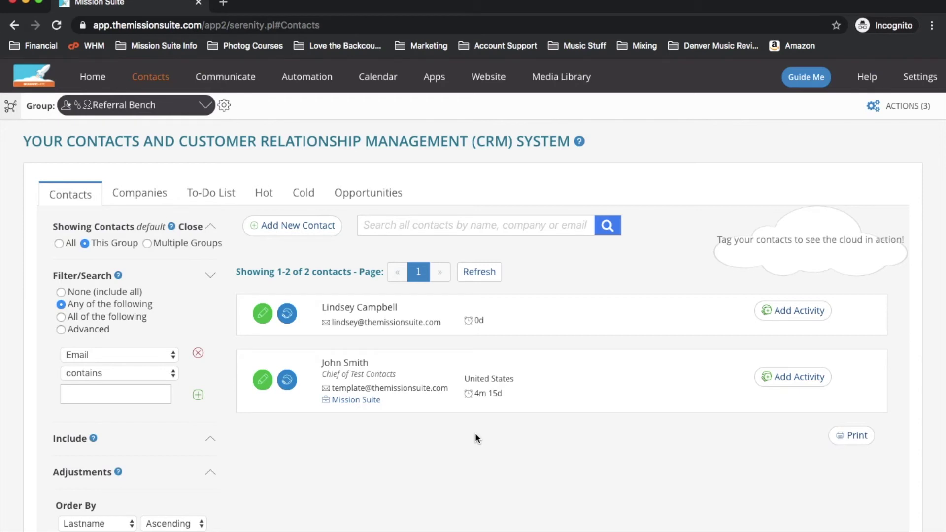
{"action": "left_click", "coordinate": [164, 114]}
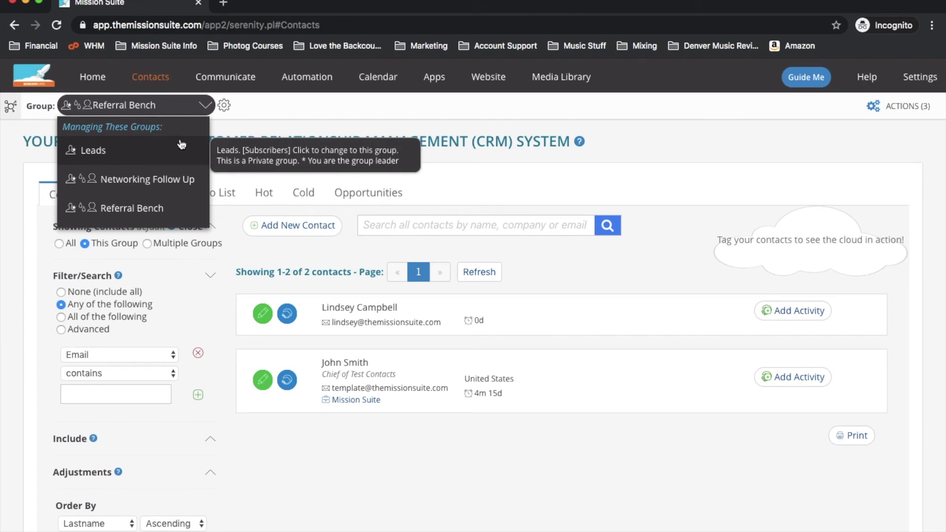
{"action": "left_click", "coordinate": [240, 118]}
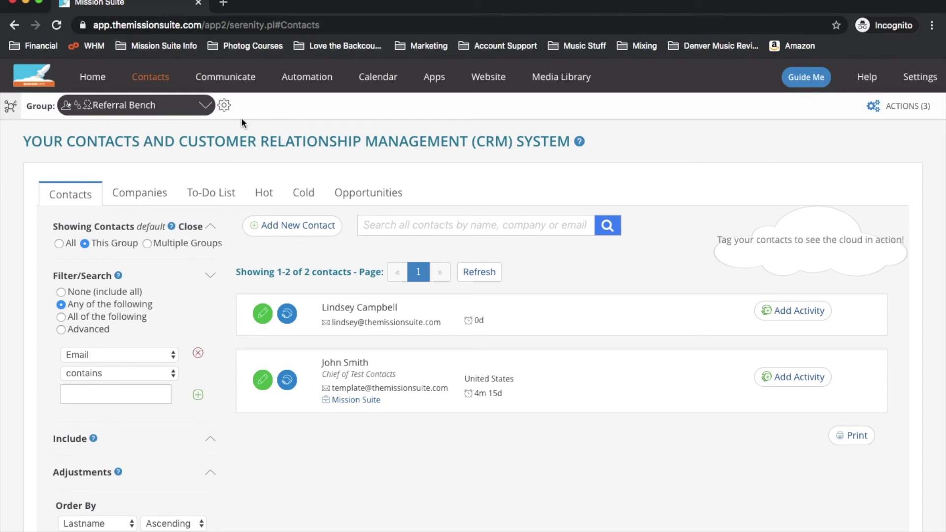
{"action": "mouse_move", "coordinate": [167, 81]}
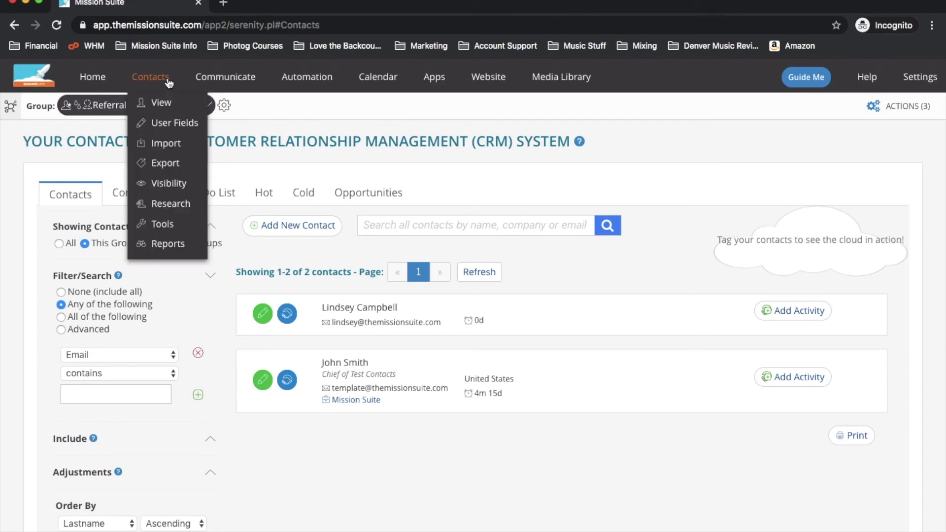
- Go to Import Contacts from the Contacts menu
{"action": "left_click", "coordinate": [179, 145]}
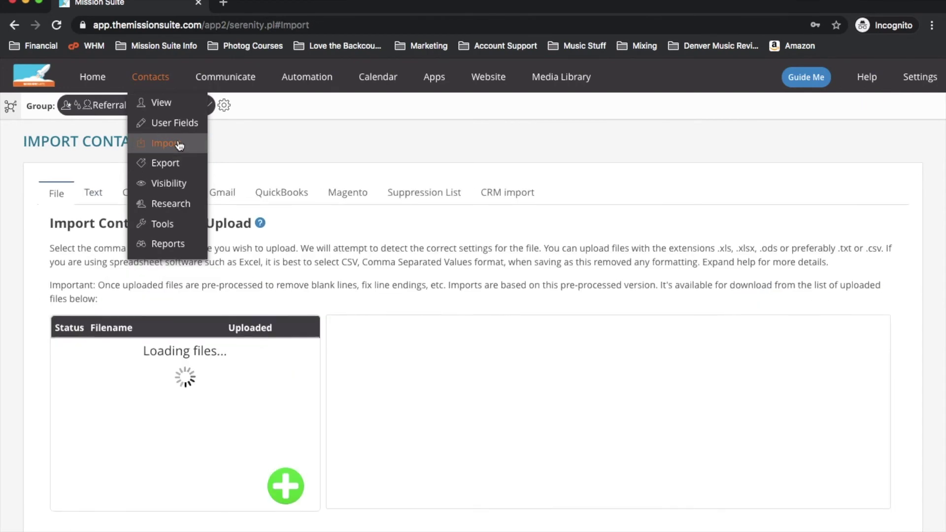
{"action": "left_click", "coordinate": [286, 487]}
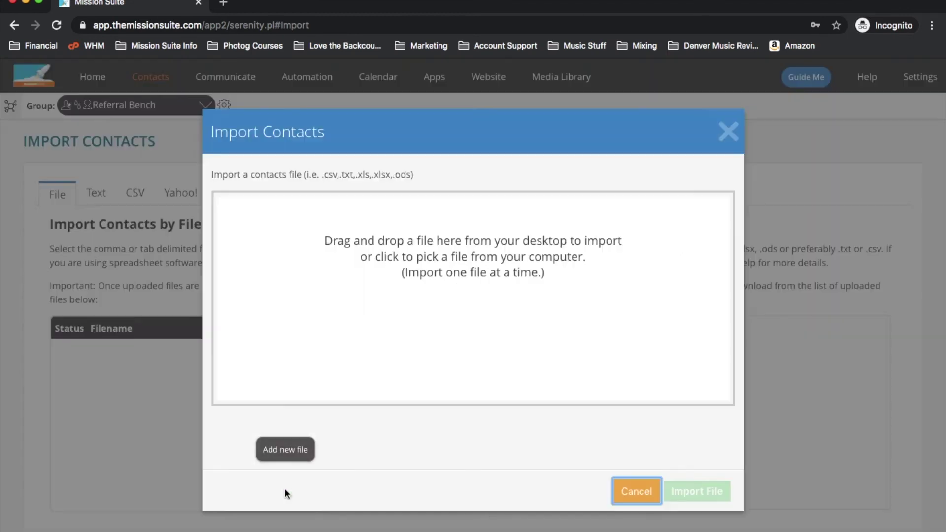
{"action": "left_click", "coordinate": [360, 370]}
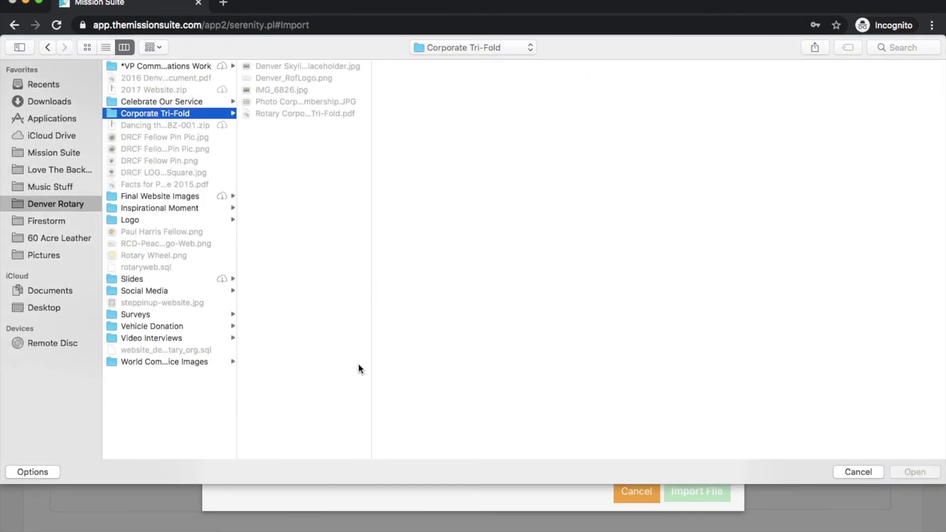
{"action": "left_click", "coordinate": [47, 99]}
{"action": "double_click", "coordinate": [159, 402]}
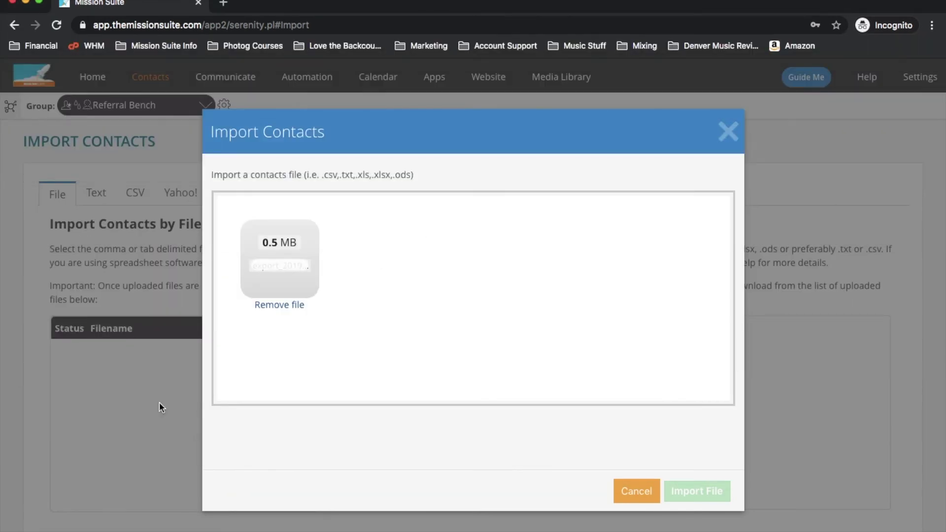
{"action": "left_click", "coordinate": [697, 488]}
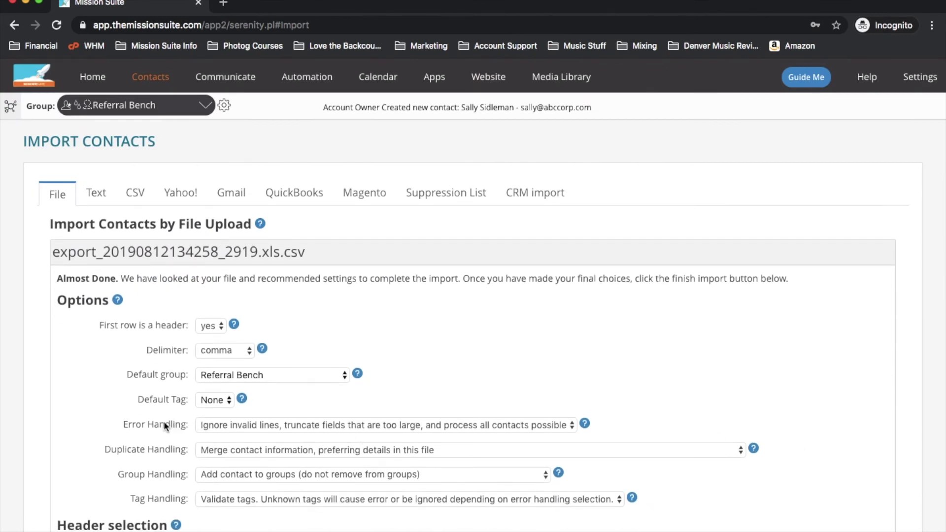
- Keep 'First row is a header' as yes and change the Default group to Leads
{"action": "scroll", "coordinate": [164, 423], "scroll_direction": "down", "scroll_amount": 3}
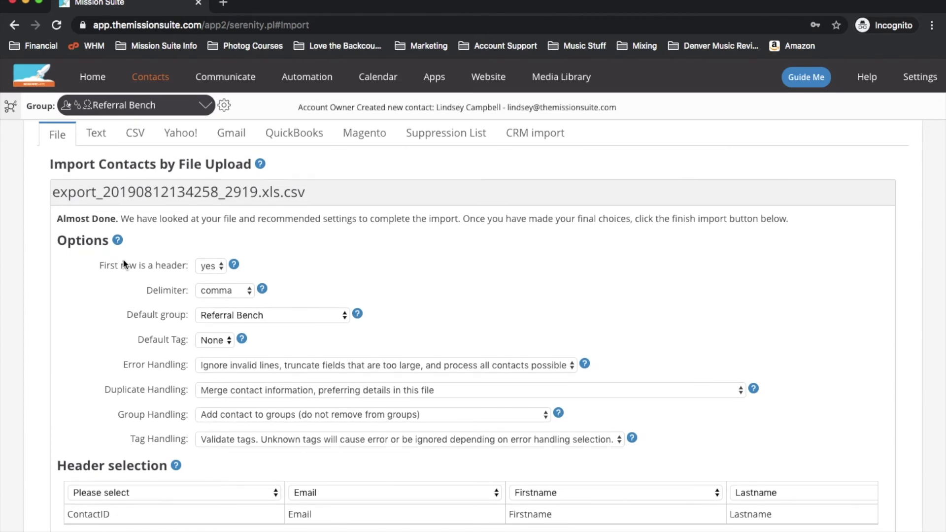
{"action": "left_click", "coordinate": [201, 271]}
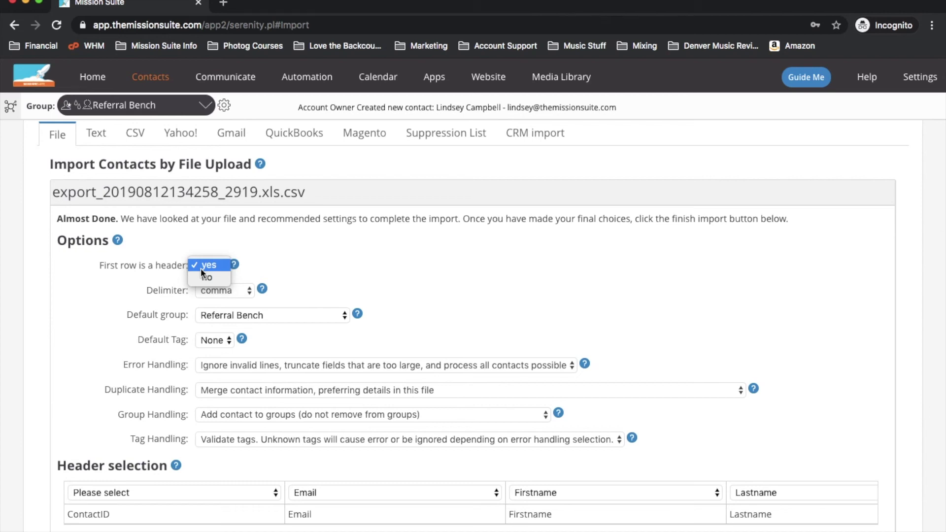
{"action": "left_click", "coordinate": [100, 304]}
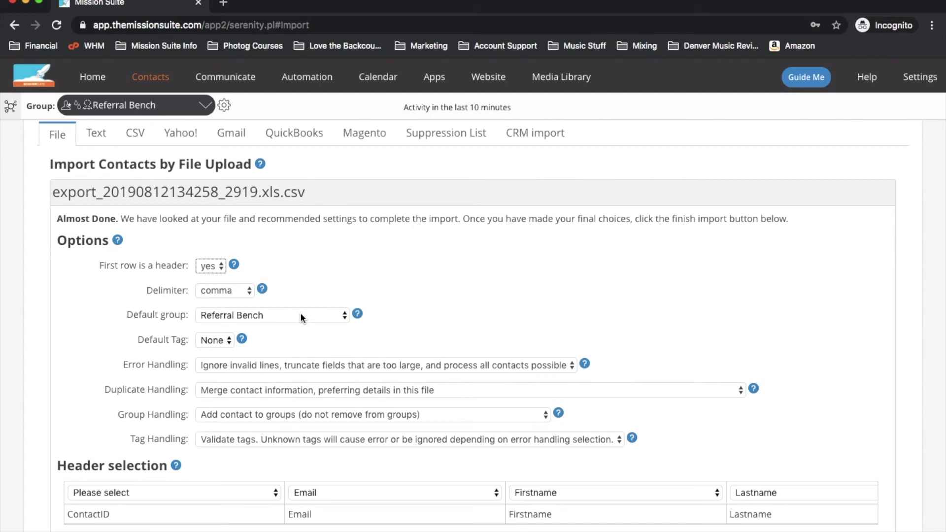
{"action": "left_click", "coordinate": [300, 312]}
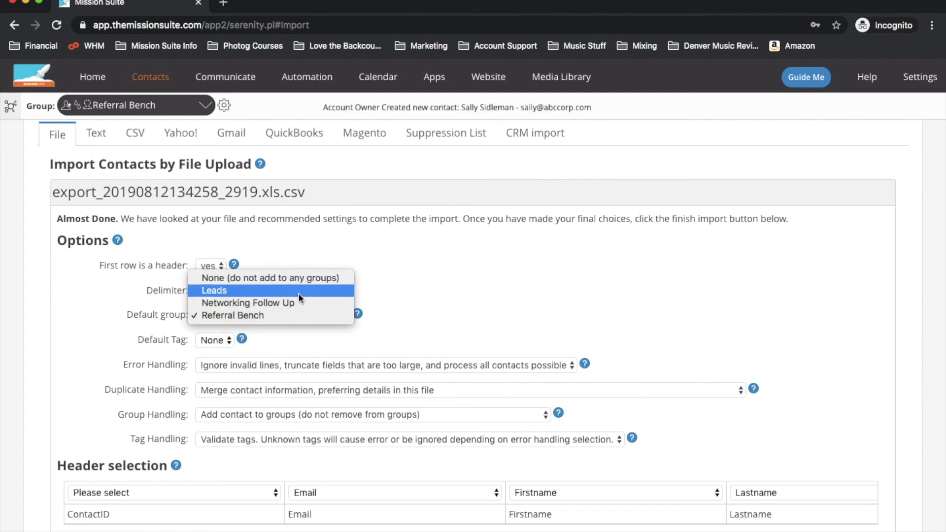
{"action": "left_click", "coordinate": [299, 296]}
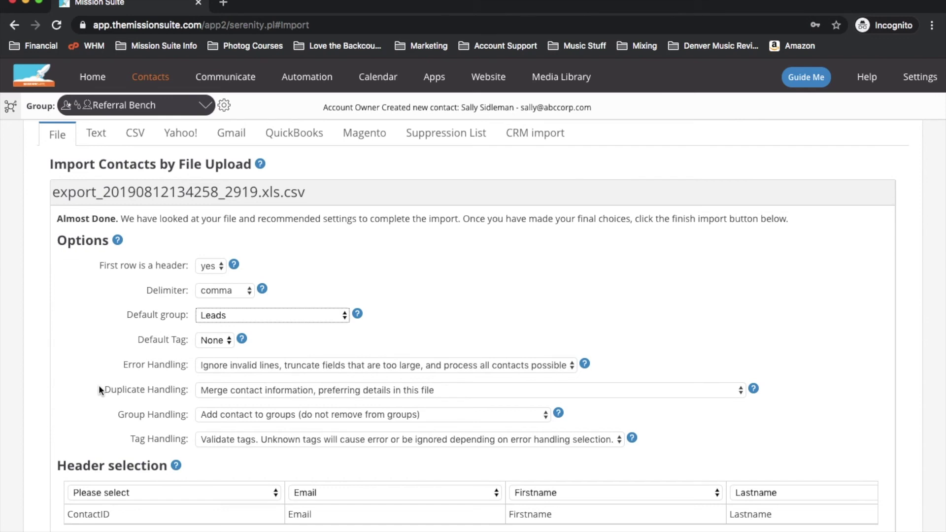
{"action": "scroll", "coordinate": [100, 390], "scroll_direction": "down", "scroll_amount": 1}
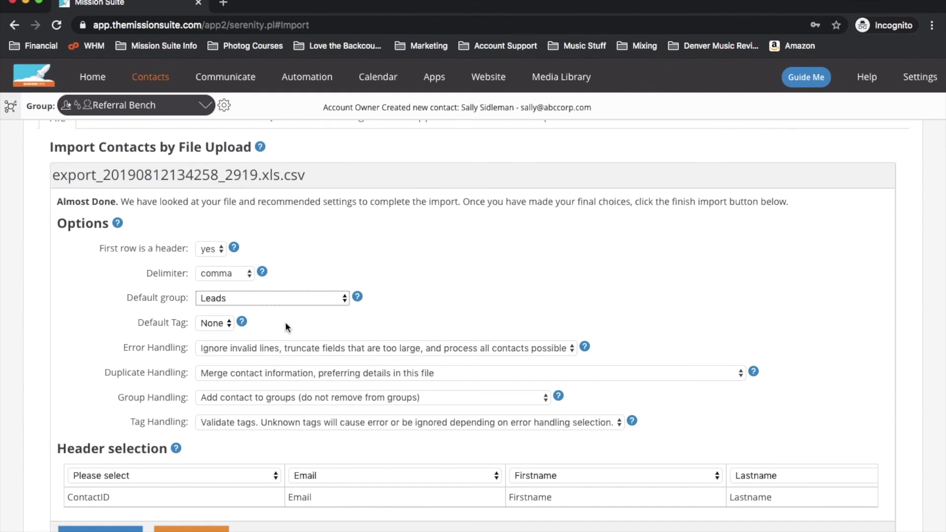
{"action": "mouse_move", "coordinate": [243, 323]}
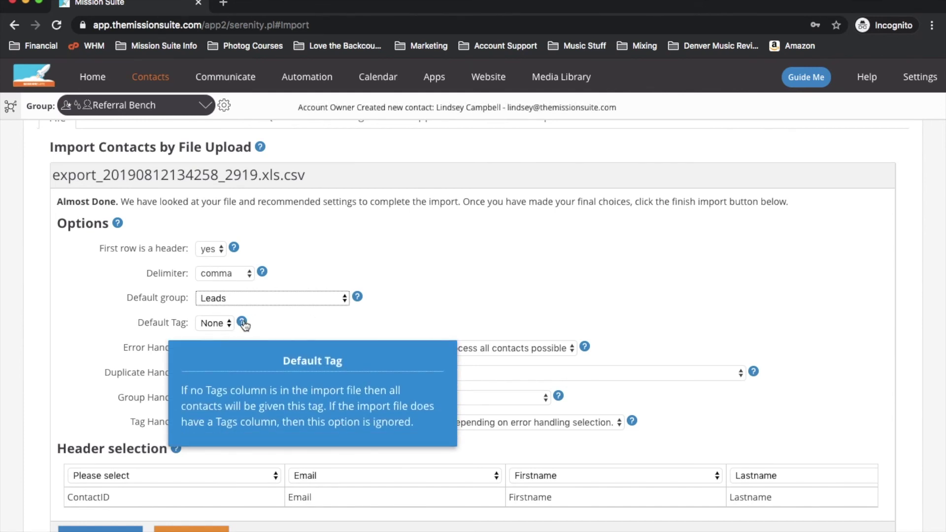
{"action": "mouse_move", "coordinate": [585, 350]}
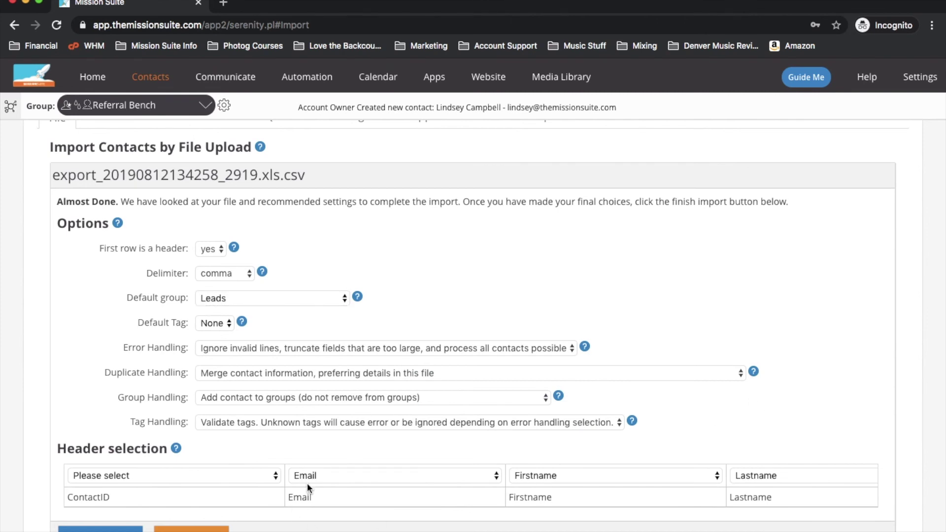
{"action": "scroll", "coordinate": [306, 488], "scroll_direction": "down", "scroll_amount": 2}
{"action": "scroll", "coordinate": [311, 472], "scroll_direction": "down", "scroll_amount": 1}
{"action": "scroll", "coordinate": [179, 424], "scroll_direction": "right", "scroll_amount": 2}
{"action": "scroll", "coordinate": [179, 423], "scroll_direction": "left", "scroll_amount": 2}
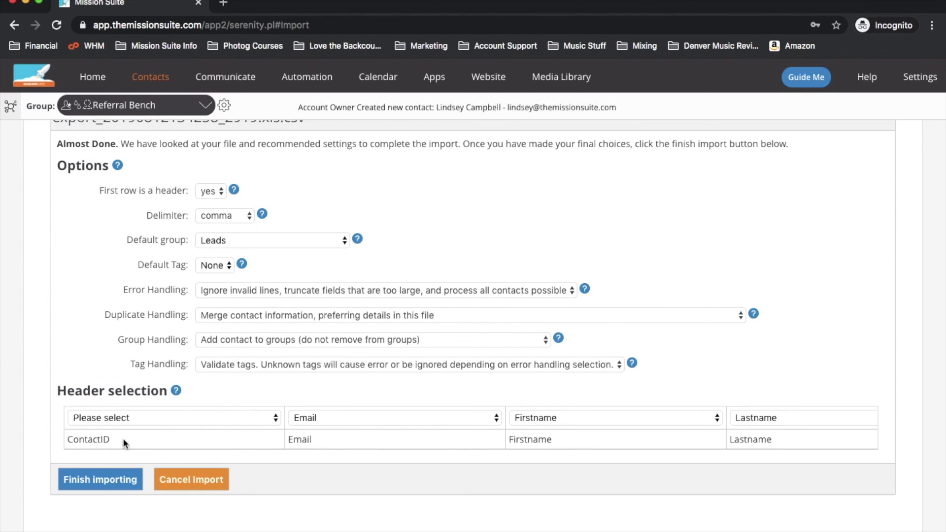
- Map the ContactID column to MissionSuiteID, replacing an accidental Notes mapping
{"action": "left_click", "coordinate": [152, 417]}
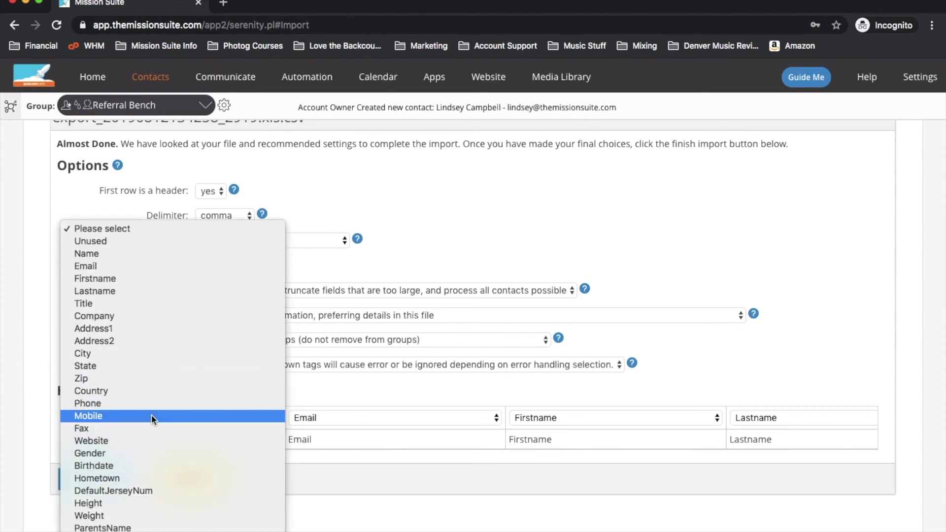
{"action": "scroll", "coordinate": [151, 418], "scroll_direction": "down", "scroll_amount": 5}
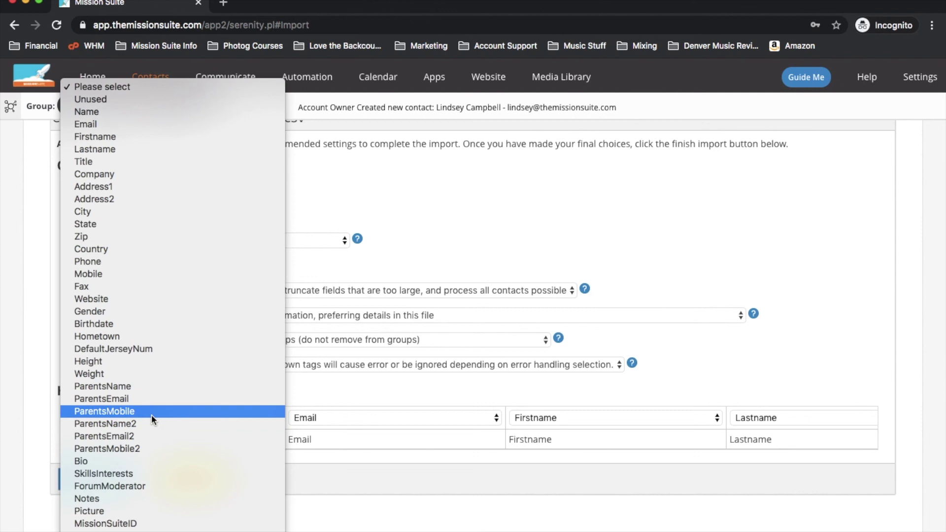
{"action": "scroll", "coordinate": [151, 418], "scroll_direction": "down", "scroll_amount": 3}
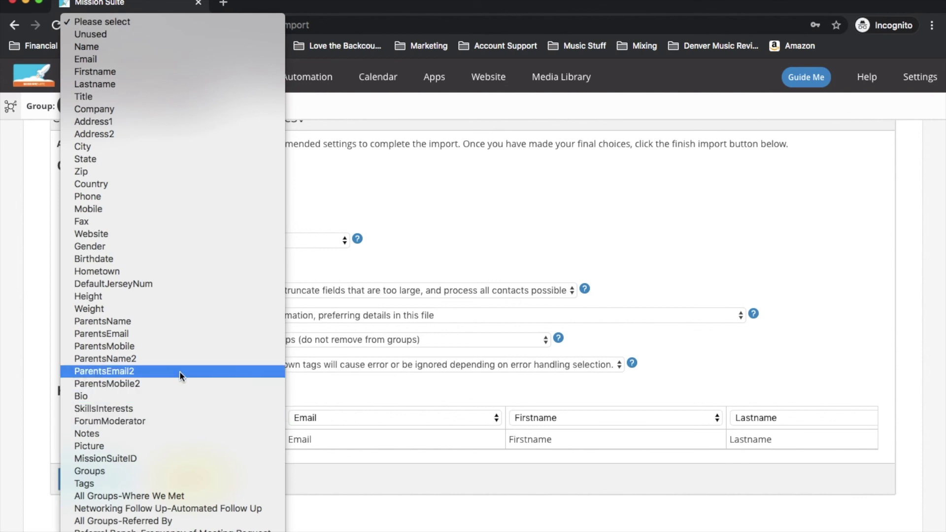
{"action": "left_click", "coordinate": [173, 433]}
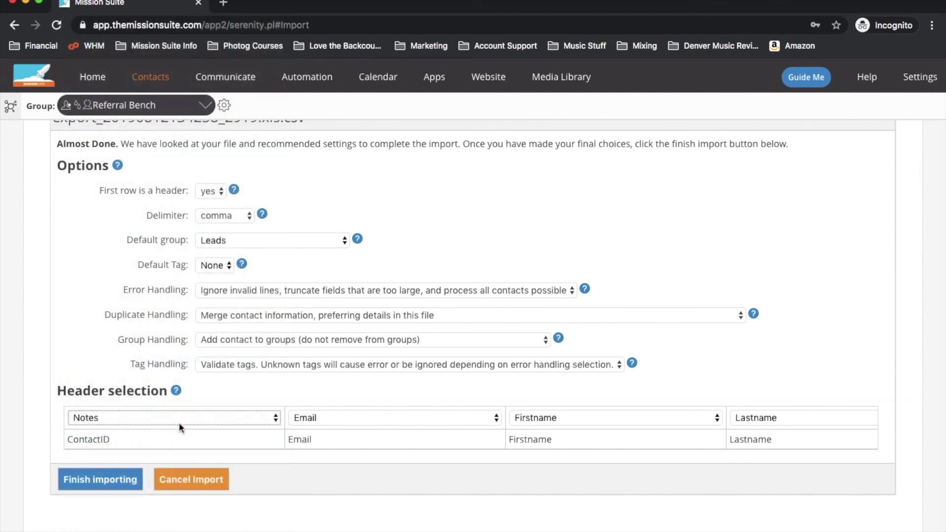
{"action": "left_click", "coordinate": [179, 421]}
{"action": "left_click", "coordinate": [170, 442]}
{"action": "scroll", "coordinate": [290, 445], "scroll_direction": "right", "scroll_amount": 8}
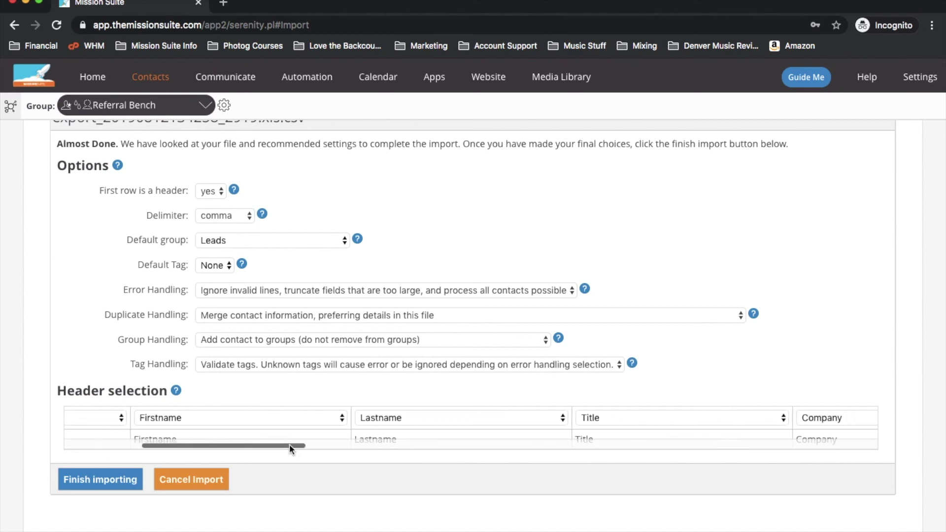
{"action": "scroll", "coordinate": [288, 444], "scroll_direction": "right", "scroll_amount": 8}
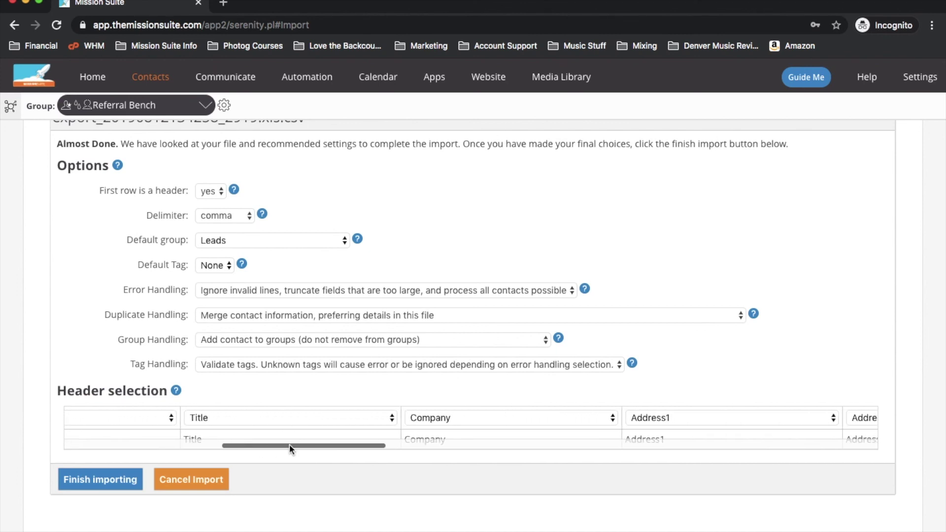
{"action": "scroll", "coordinate": [289, 444], "scroll_direction": "right", "scroll_amount": 2}
{"action": "scroll", "coordinate": [289, 445], "scroll_direction": "left", "scroll_amount": 6}
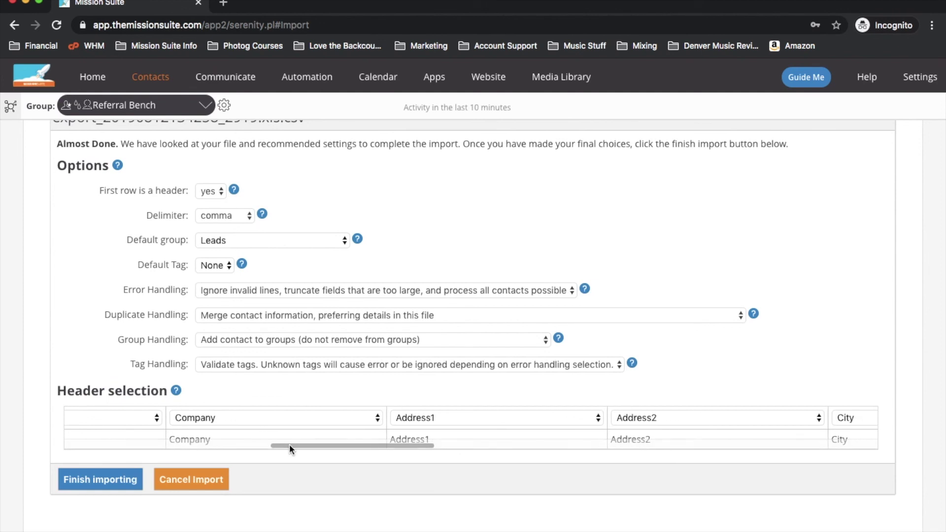
{"action": "scroll", "coordinate": [289, 445], "scroll_direction": "left", "scroll_amount": 6}
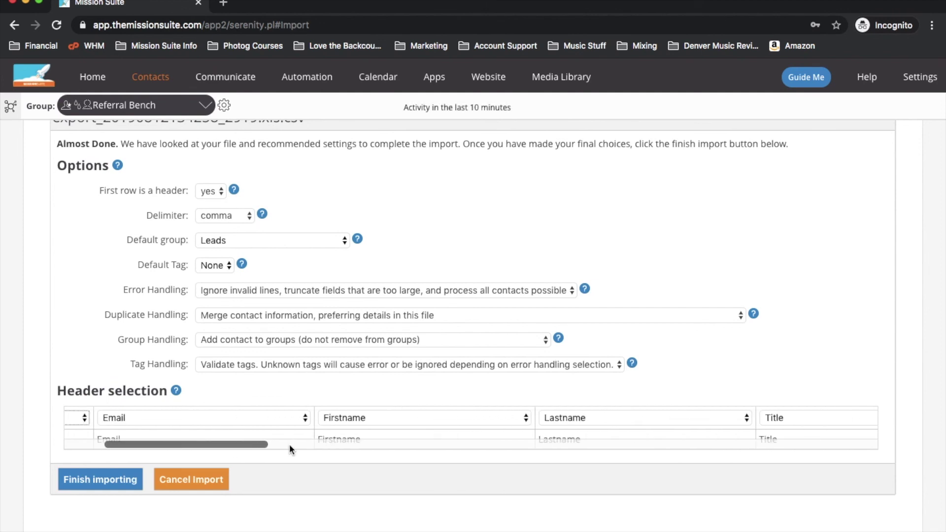
{"action": "left_click", "coordinate": [94, 481]}
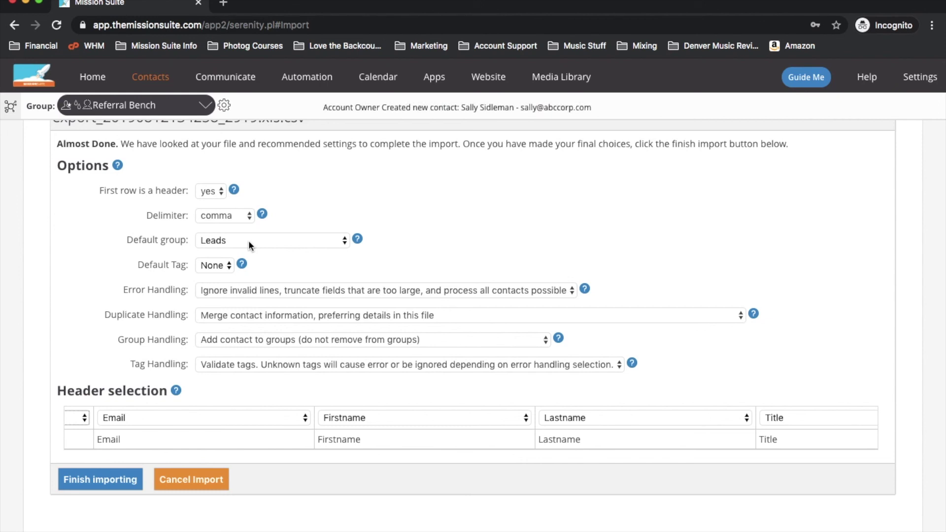
- Switch from the import screen to the Help Knowledge Base via the top navigation bar
{"action": "left_click", "coordinate": [867, 78]}
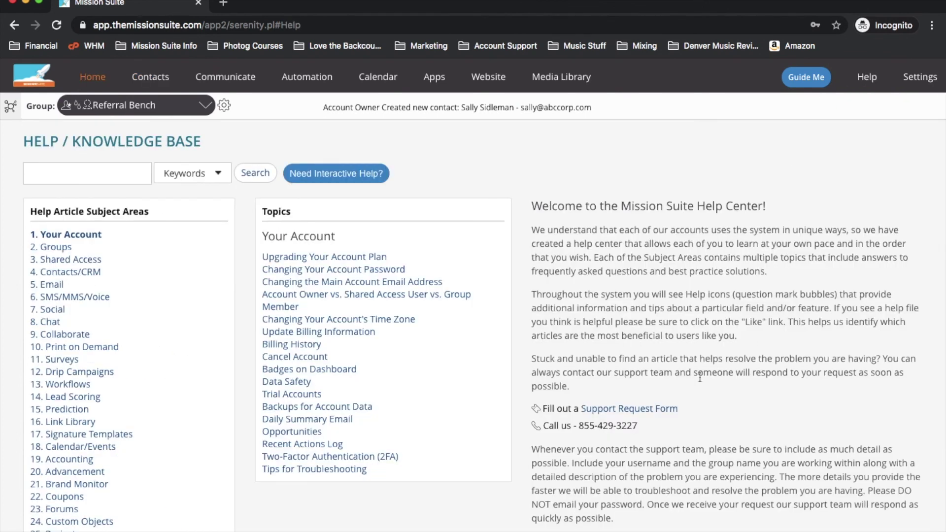